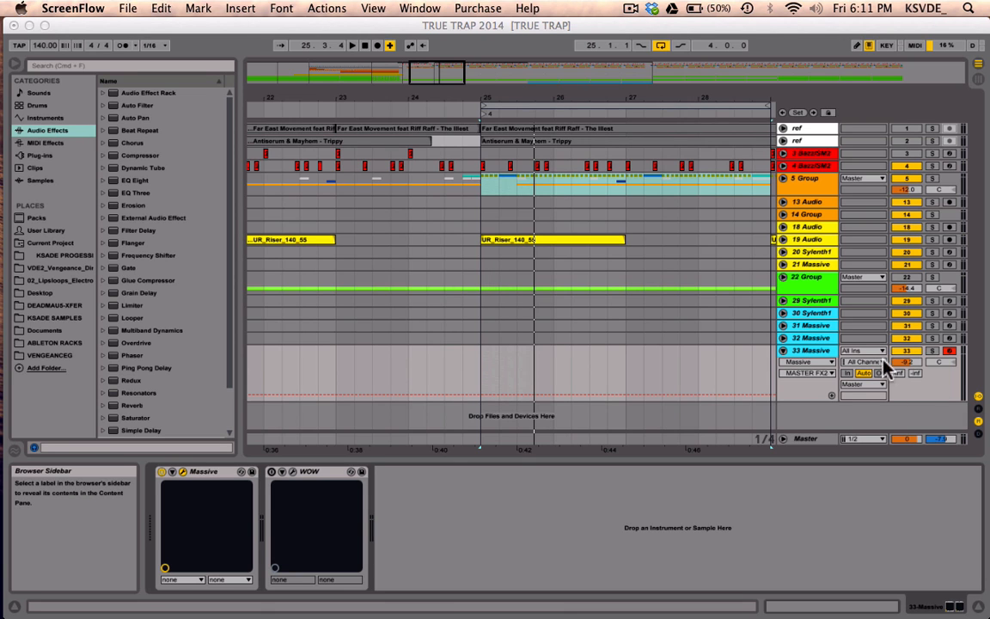
# Step: Show the Phase amount of the modulation oscillator in the Massive synth on track 33
pyautogui.click(829, 351)
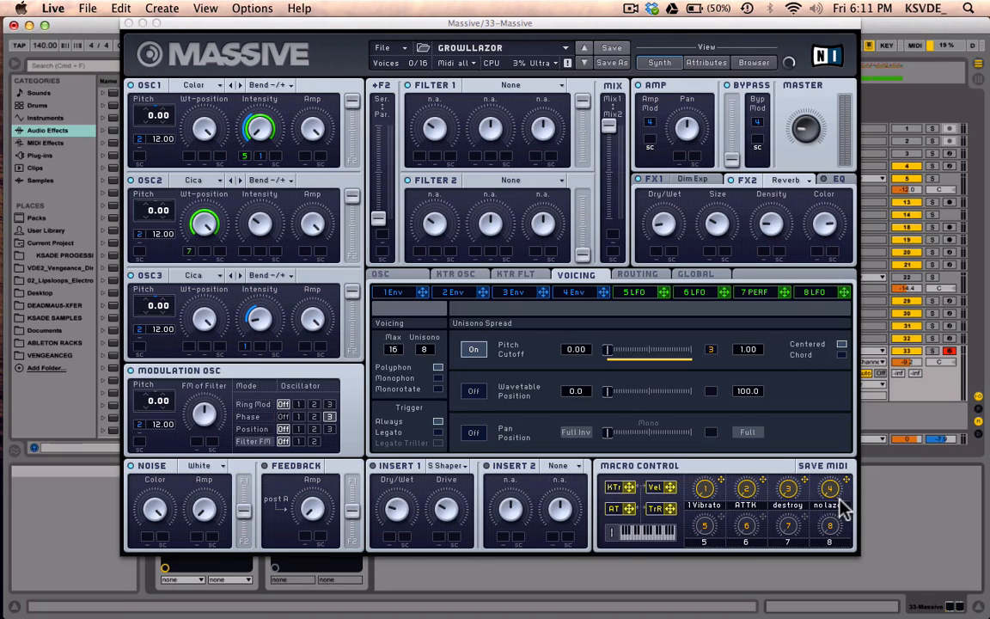
pyautogui.click(244, 415)
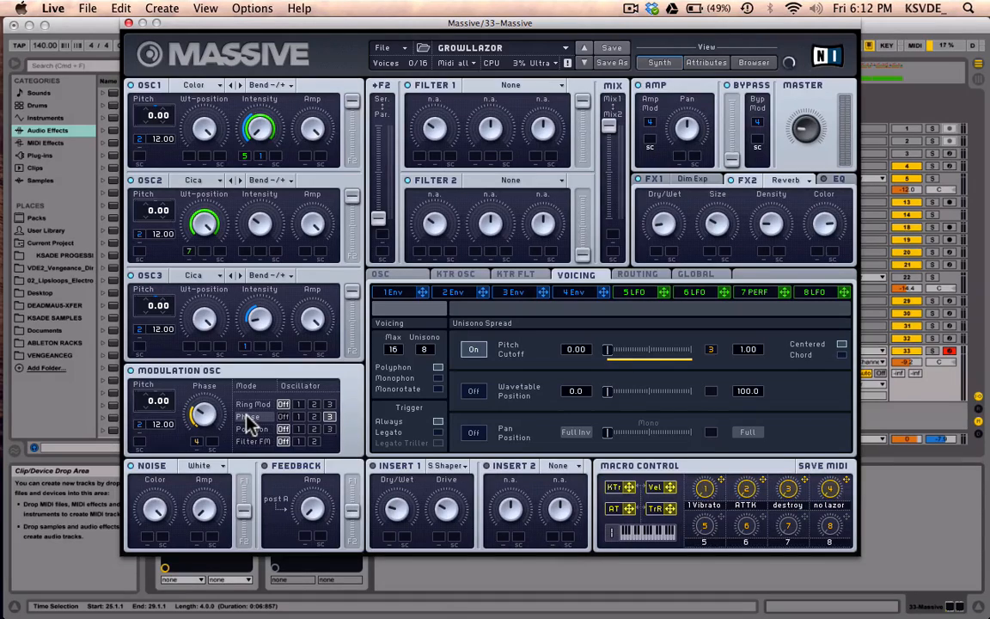
# Step: Delete the WOW device from the Massive track's device chain, moving the synth window aside to reach it
pyautogui.moveTo(225, 26); pyautogui.dragTo(440, 26)
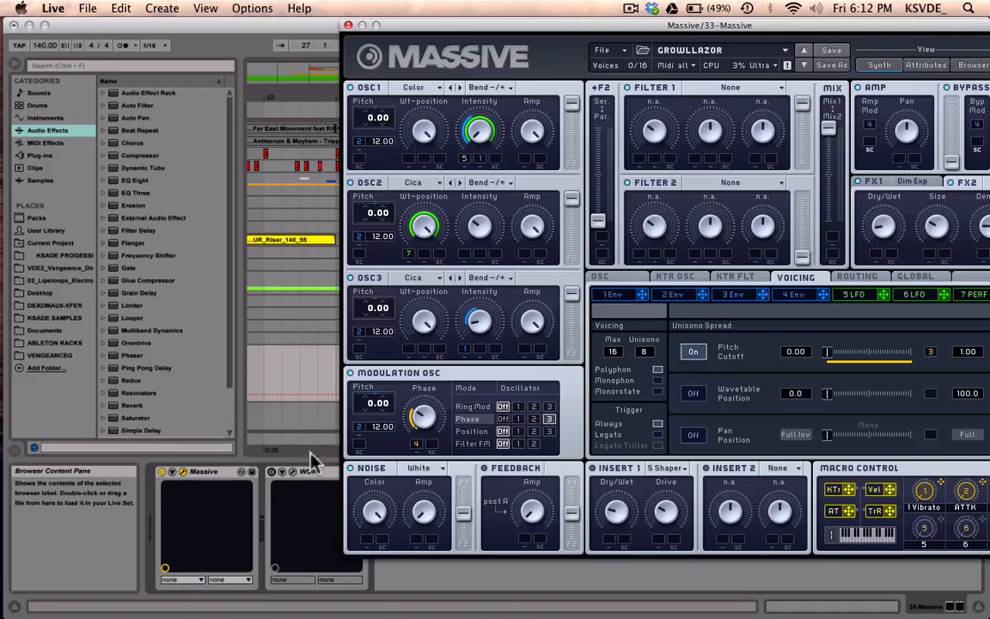
pyautogui.click(313, 473)
pyautogui.press('Delete')
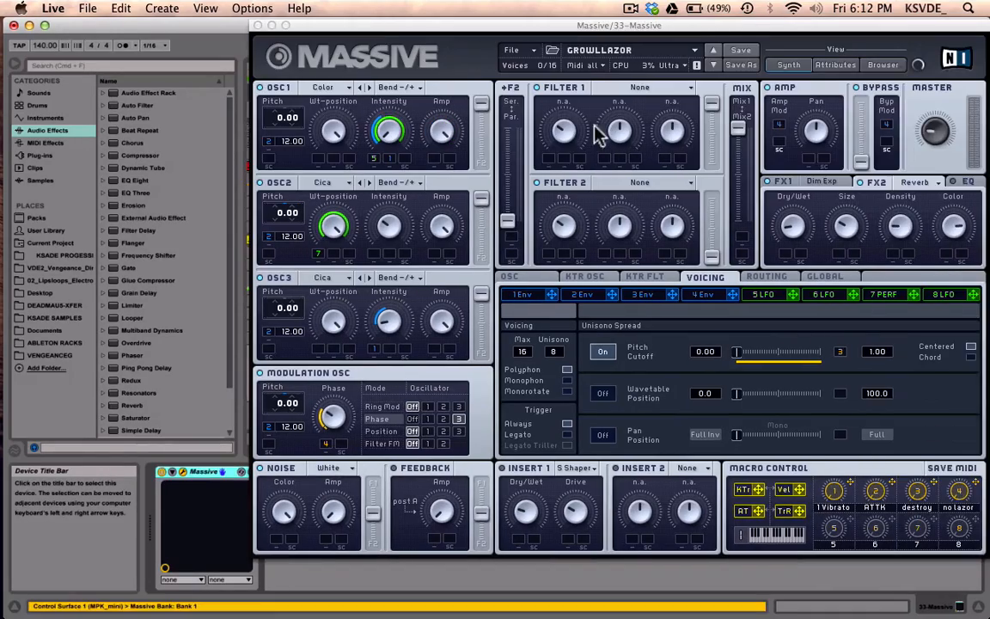
pyautogui.moveTo(469, 29); pyautogui.dragTo(404, 30)
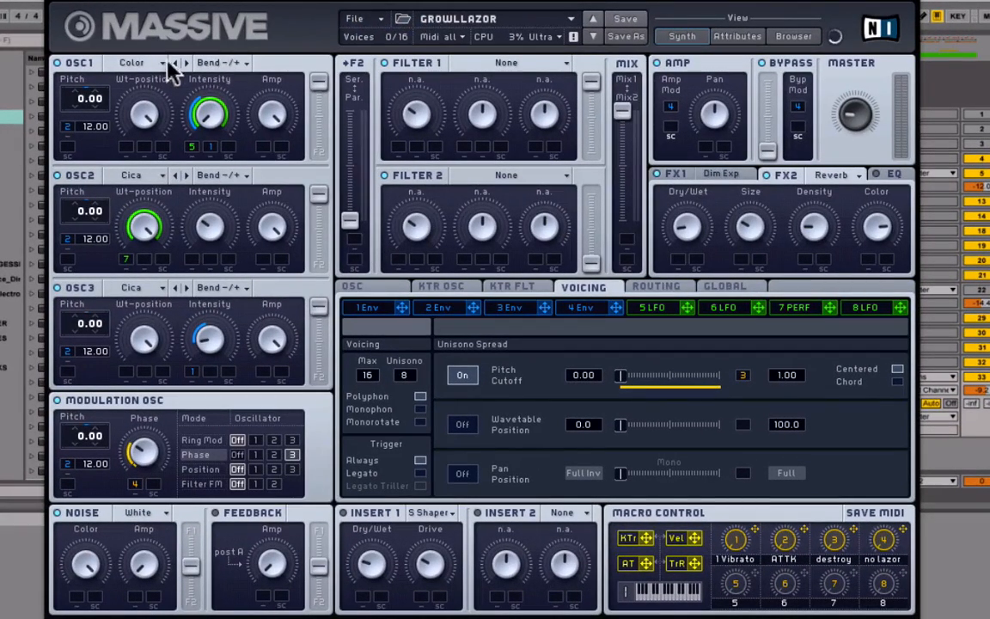
# Step: Examine the wavetables assigned to OSC1, OSC2 and OSC3, including Cicada in the FX/Chords group
pyautogui.click(136, 63)
pyautogui.click(82, 18)
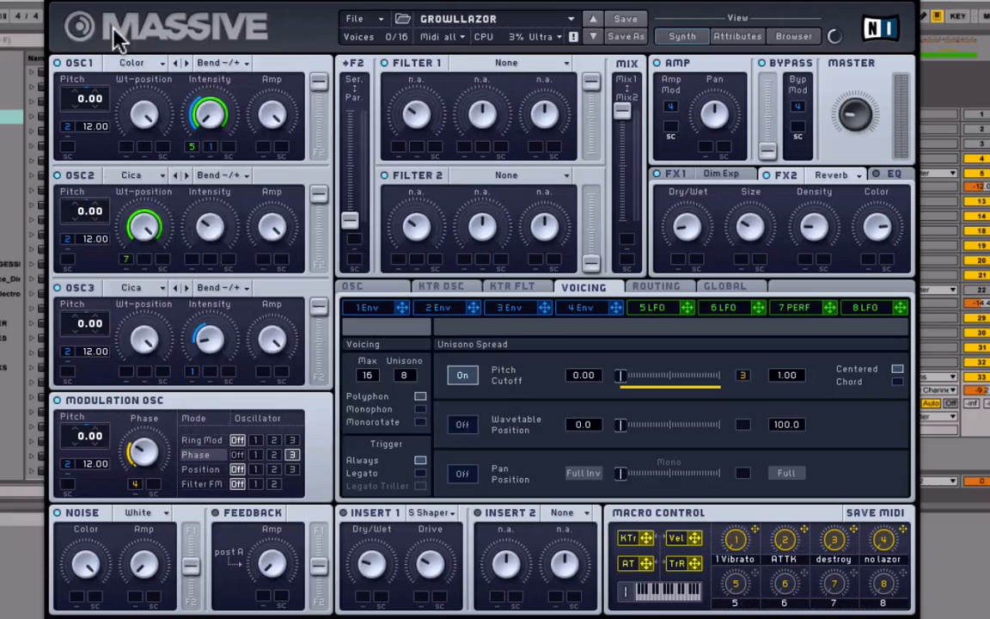
pyautogui.click(133, 176)
pyautogui.click(193, 9)
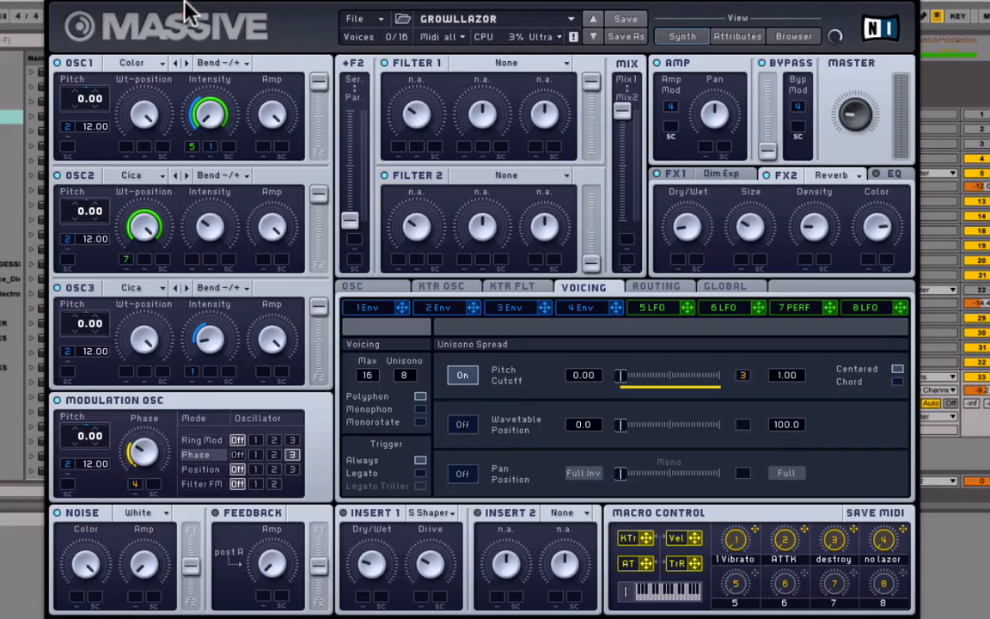
pyautogui.click(134, 287)
pyautogui.click(249, 40)
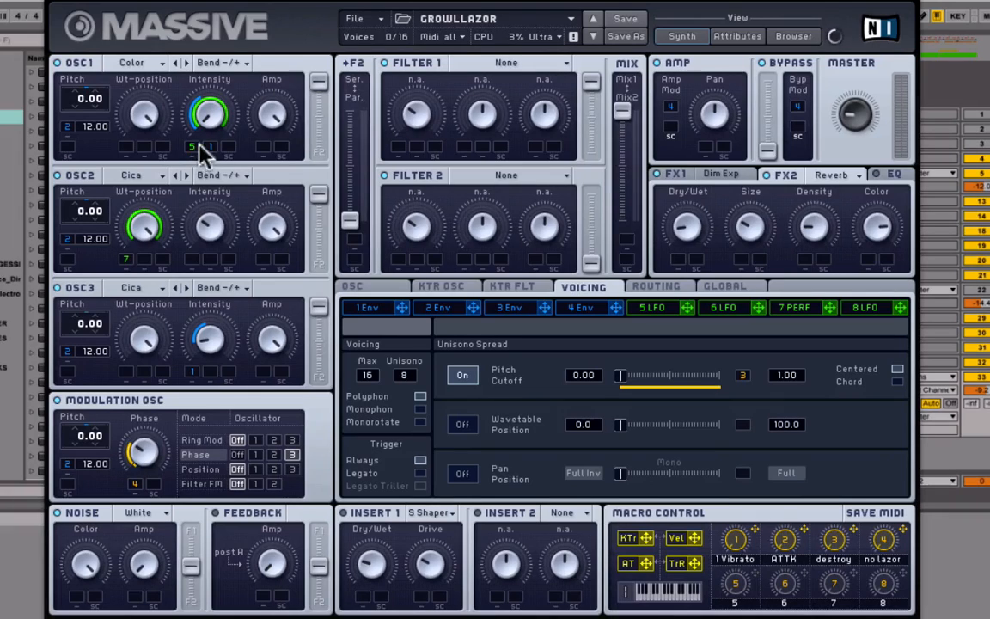
pyautogui.moveTo(198, 146)
pyautogui.mouseDown()
pyautogui.moveTo(192, 161)
pyautogui.moveTo(207, 39)
pyautogui.moveTo(209, 49)
pyautogui.mouseUp()
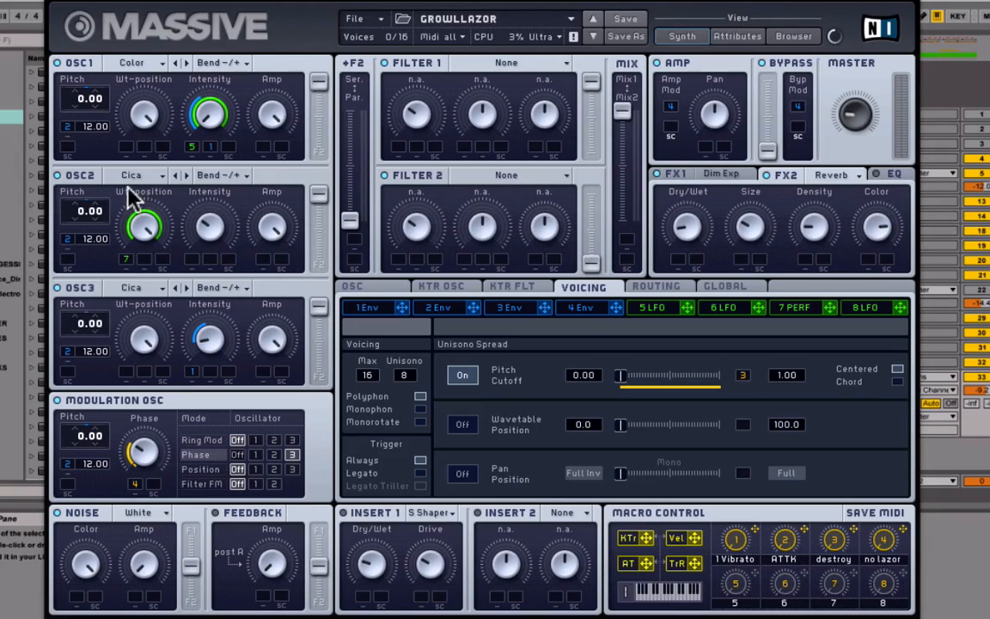
pyautogui.click(150, 176)
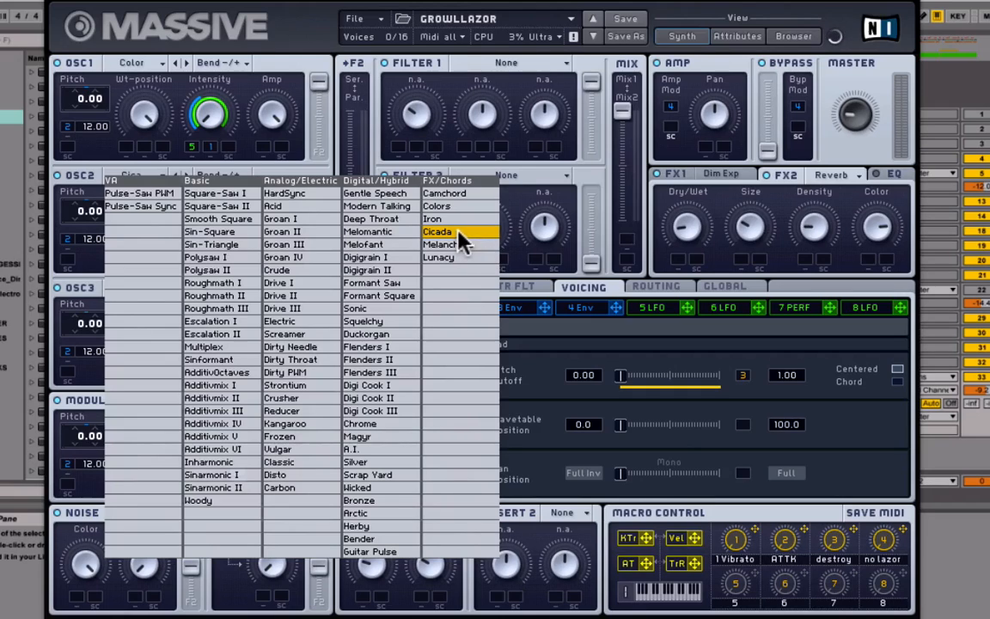
pyautogui.click(241, 164)
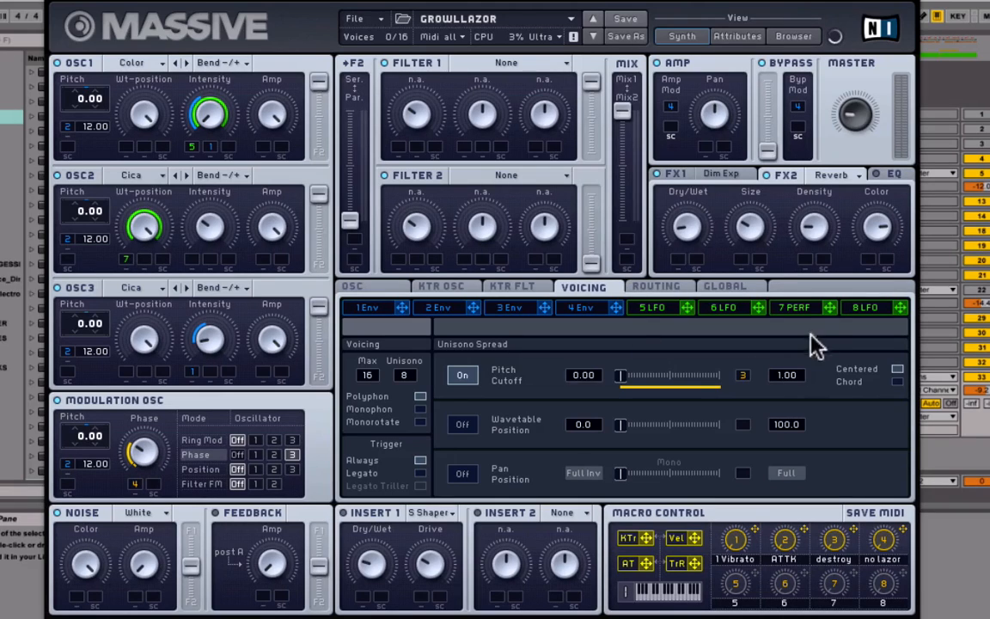
# Step: Open modulator 7, the Performer, and randomize its two curve sequences repeatedly
pyautogui.click(795, 308)
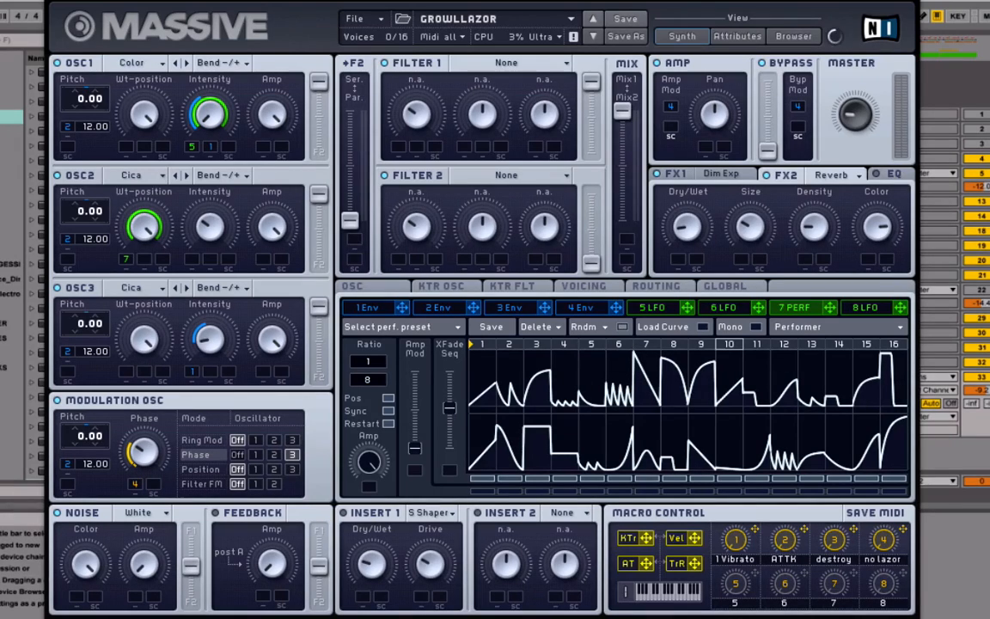
pyautogui.click(539, 429)
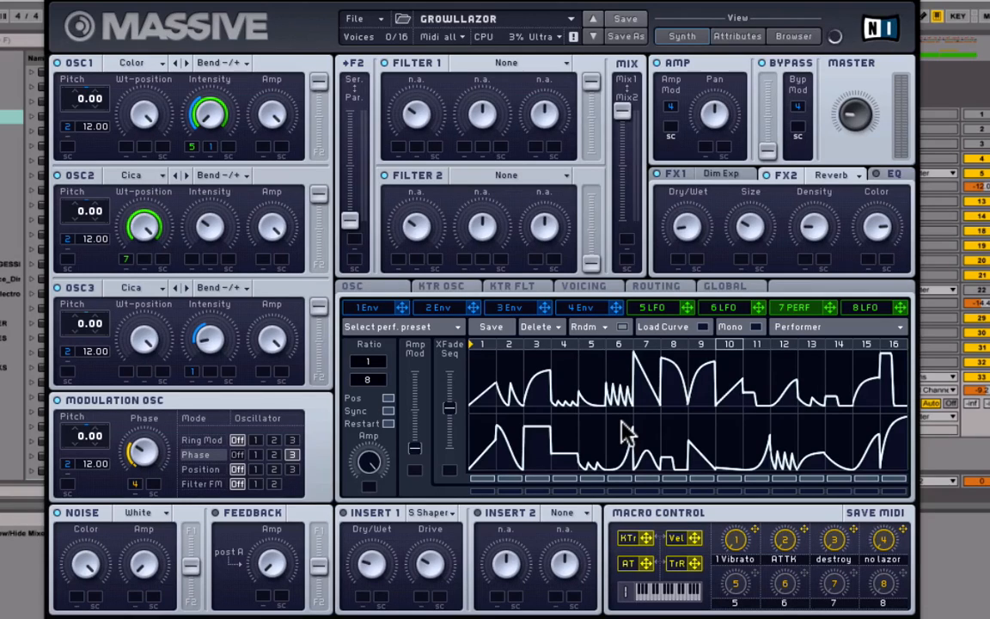
pyautogui.click(624, 328)
pyautogui.click(623, 328)
pyautogui.click(624, 328)
pyautogui.click(624, 327)
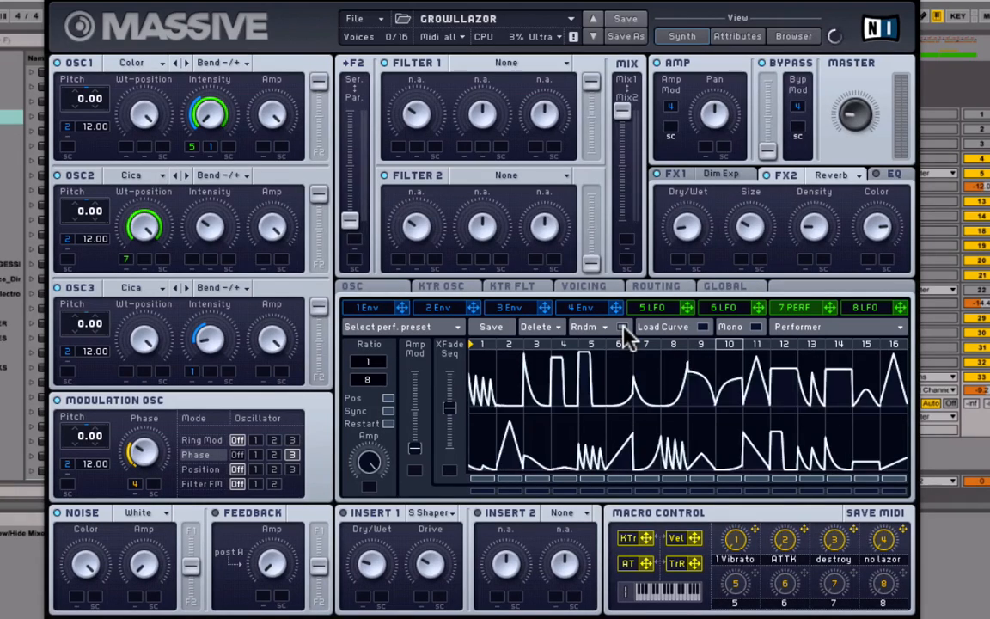
pyautogui.click(624, 328)
pyautogui.click(624, 328)
pyautogui.click(624, 328)
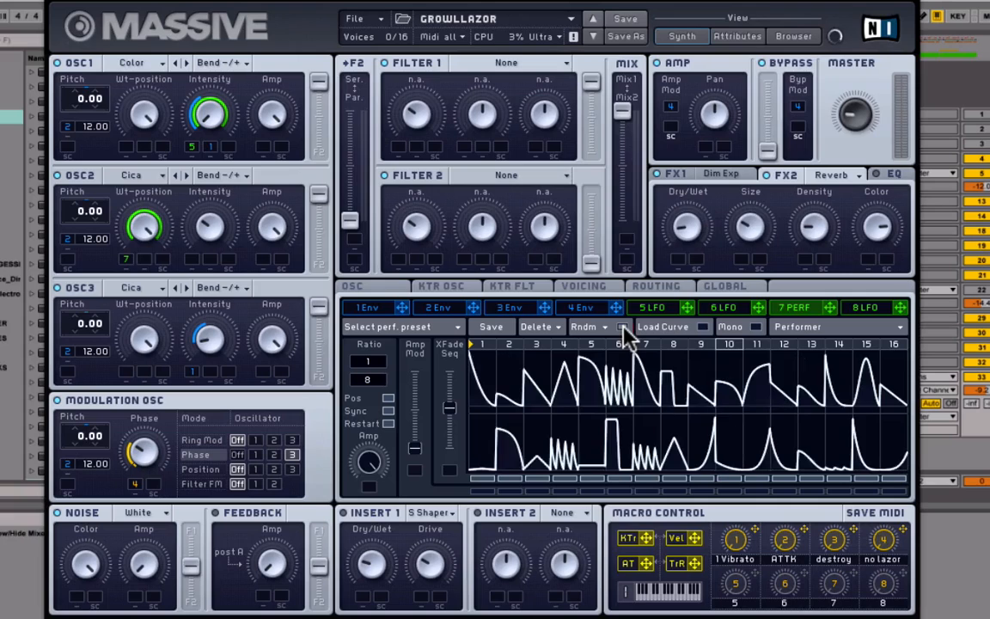
pyautogui.click(624, 328)
pyautogui.click(624, 327)
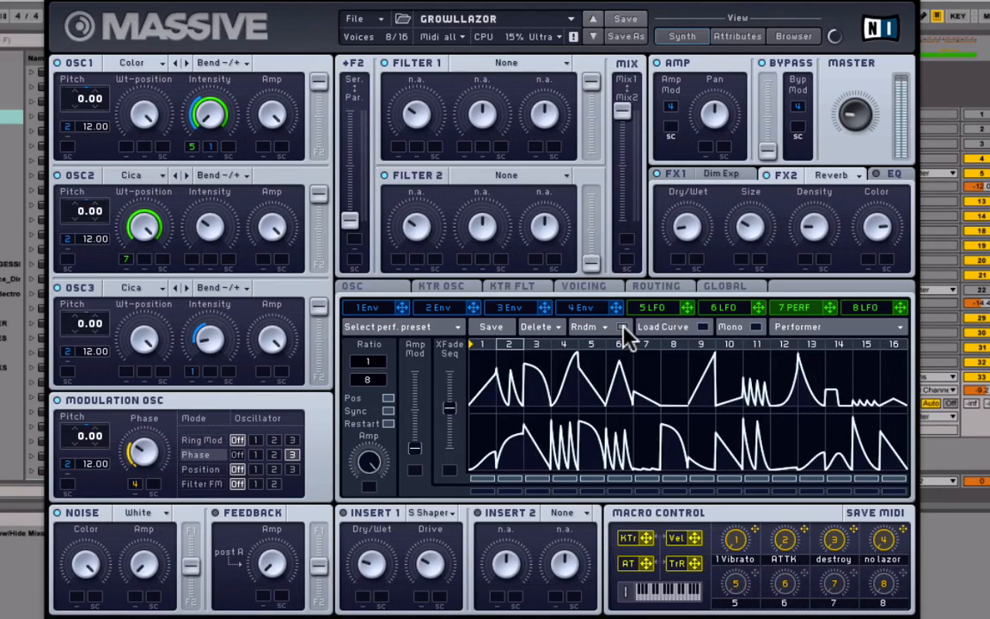
pyautogui.click(624, 328)
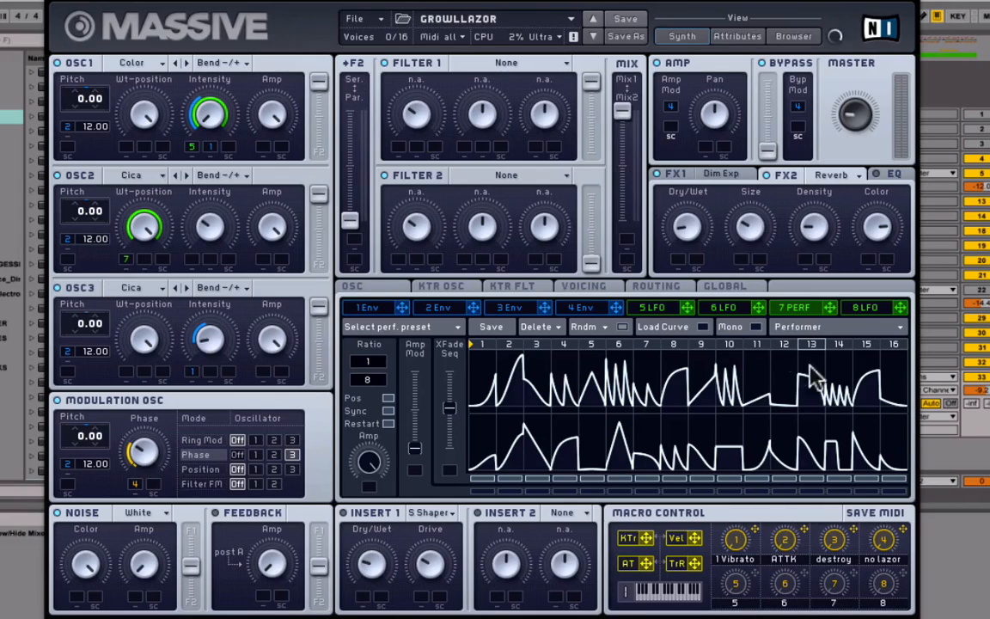
pyautogui.click(619, 328)
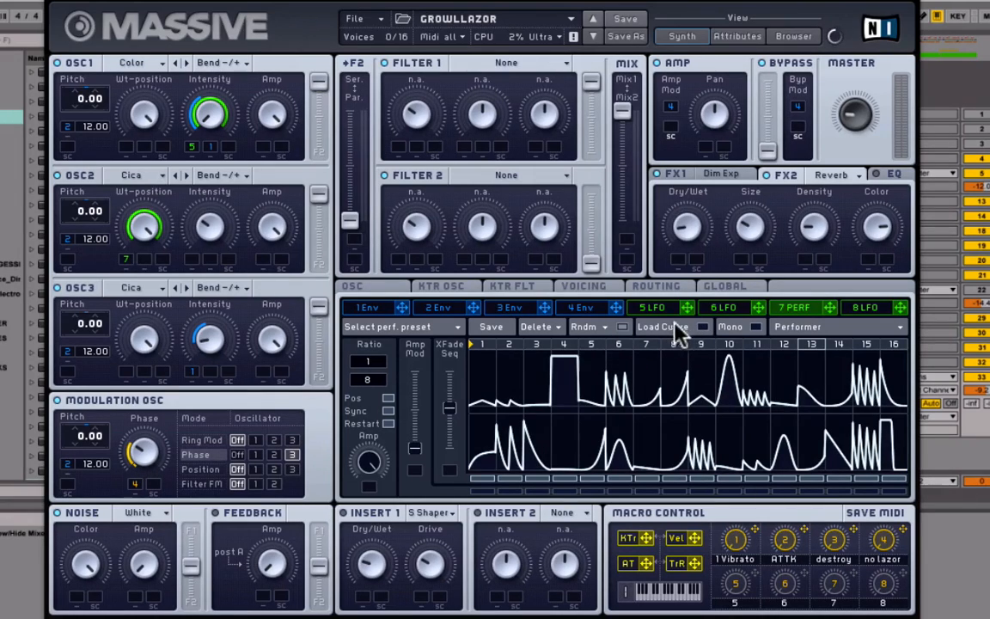
# Step: Load a rounded curve into step 2 of the Performer's upper sequence and raise individual step heights in both sequences
pyautogui.click(703, 326)
pyautogui.click(359, 369)
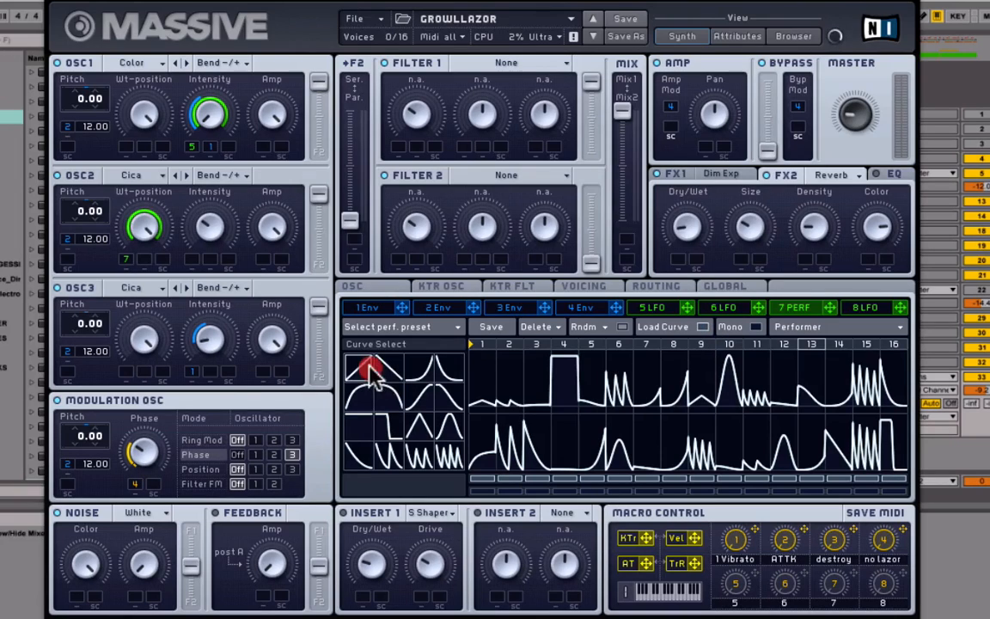
pyautogui.click(567, 378)
pyautogui.click(352, 400)
pyautogui.click(588, 402)
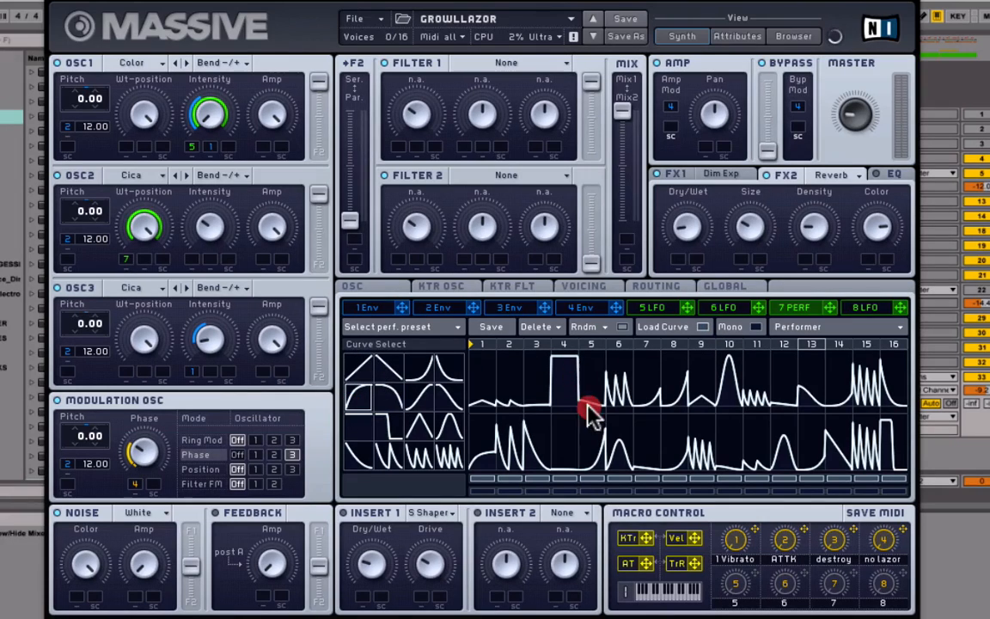
pyautogui.click(367, 396)
pyautogui.moveTo(510, 382); pyautogui.dragTo(514, 307)
pyautogui.moveTo(710, 427); pyautogui.dragTo(715, 343)
pyautogui.click(701, 327)
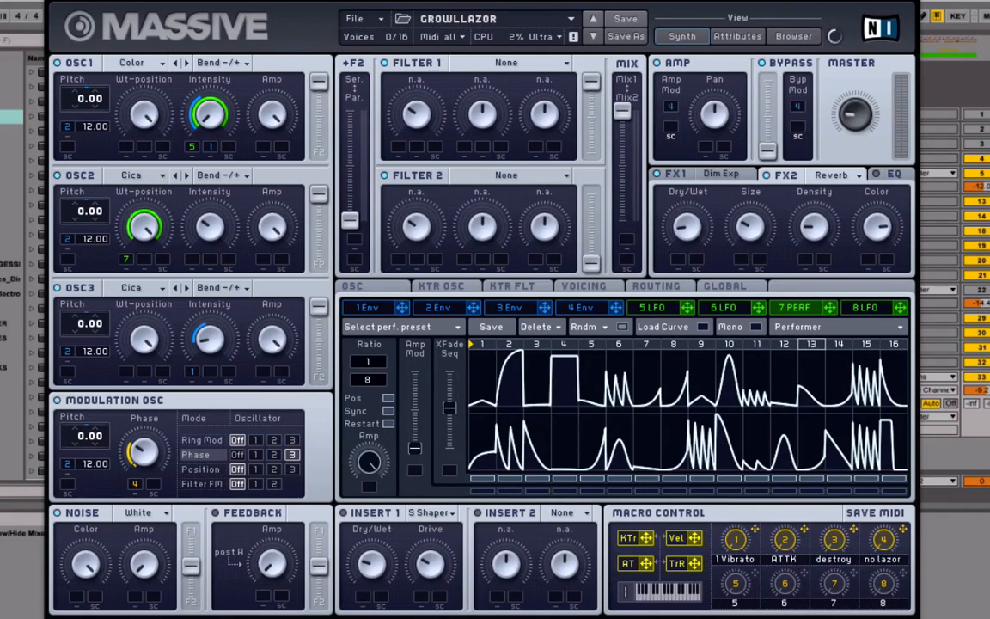
# Step: Randomize the hand-edited Performer curves several more times to produce a fresh pattern in both sequences
pyautogui.click(628, 326)
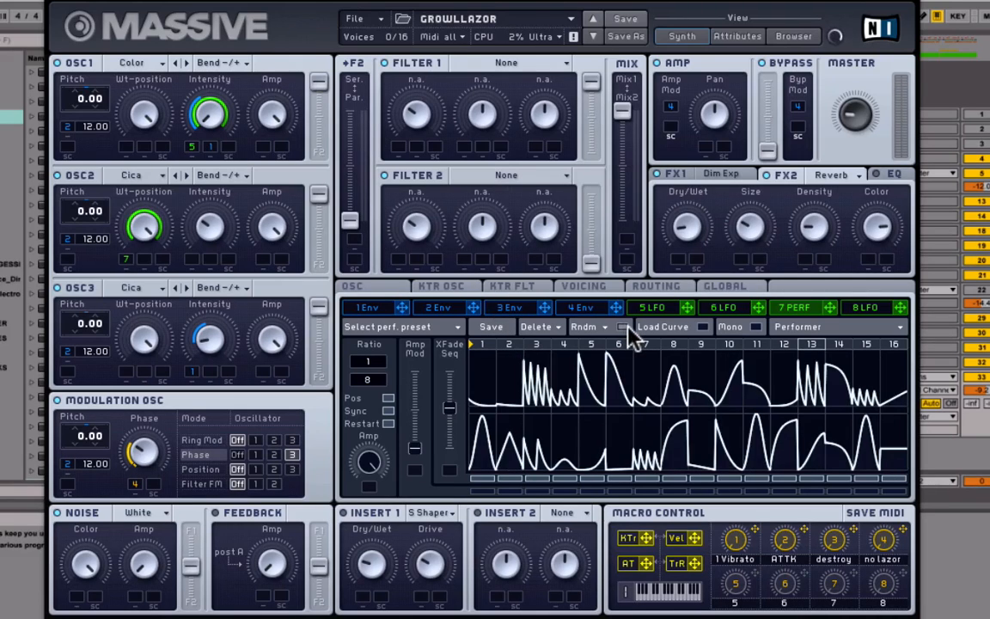
pyautogui.click(627, 326)
pyautogui.click(627, 326)
pyautogui.click(628, 330)
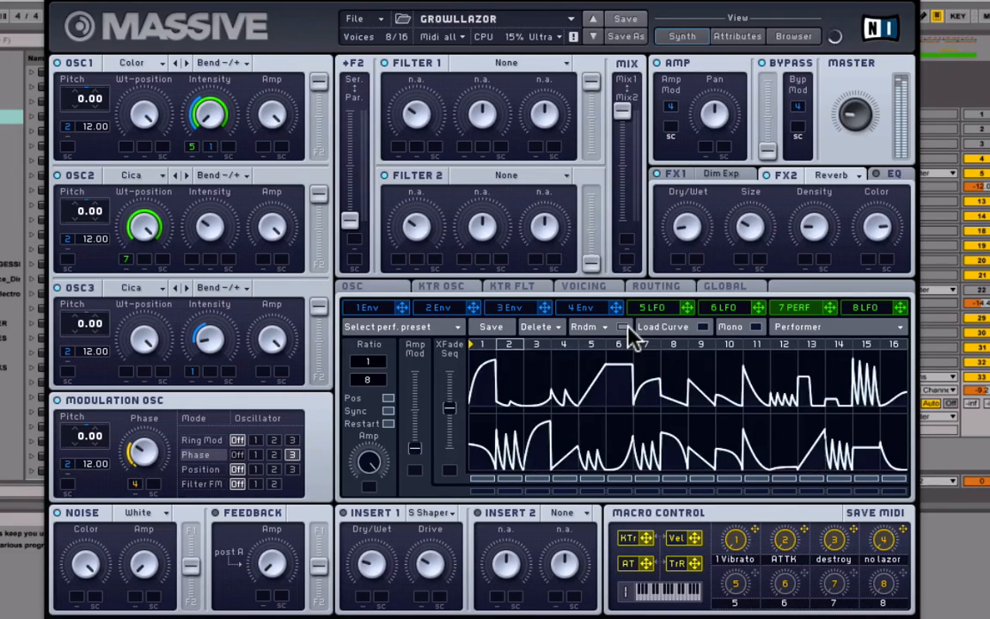
pyautogui.click(628, 330)
pyautogui.click(629, 330)
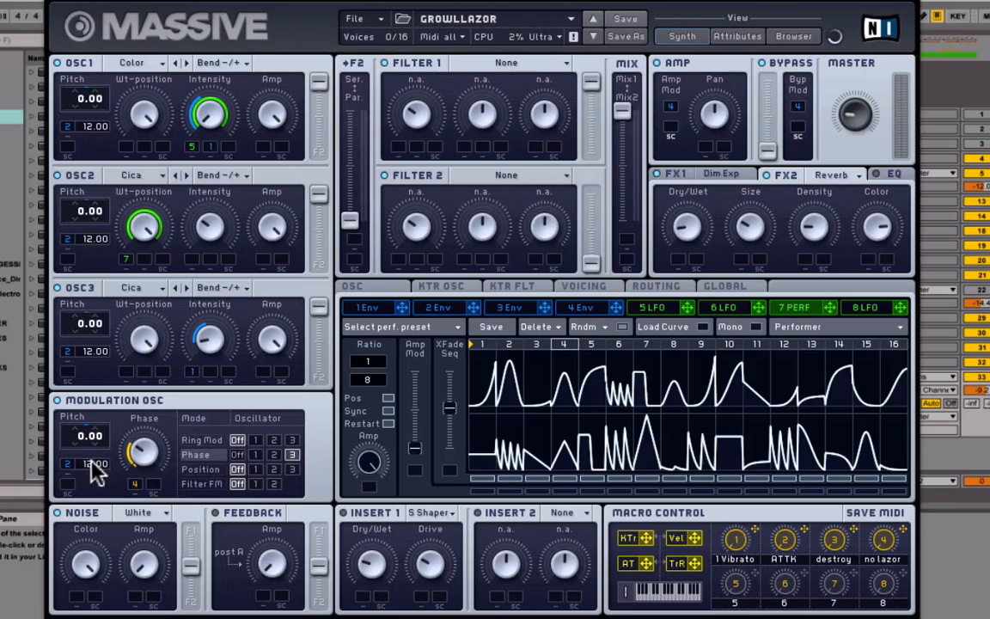
# Step: Review the modulation oscillator's phase target and the unisono settings in the Voicing section
pyautogui.click(292, 454)
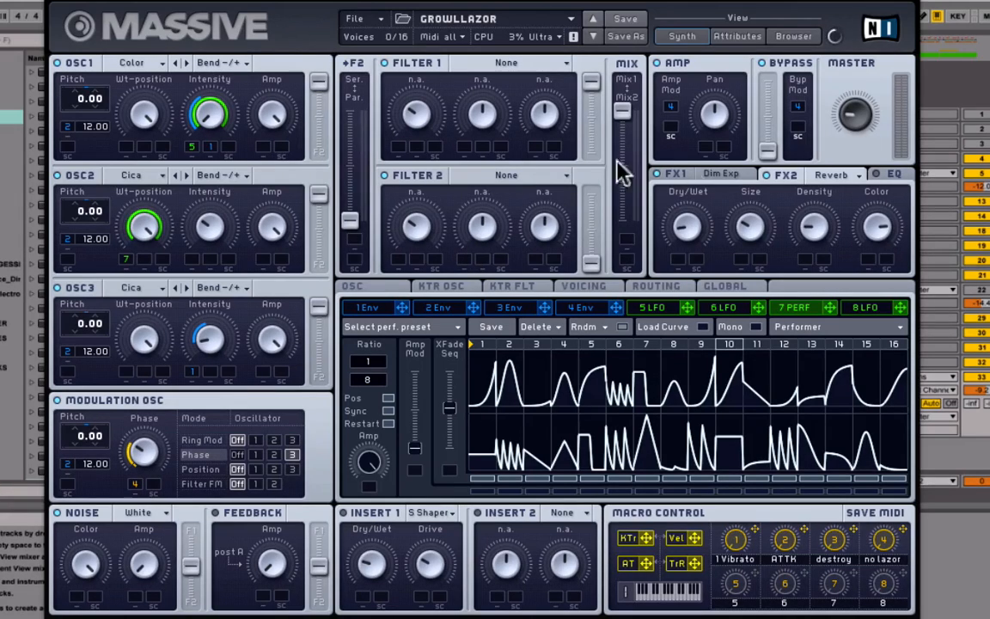
pyautogui.click(587, 285)
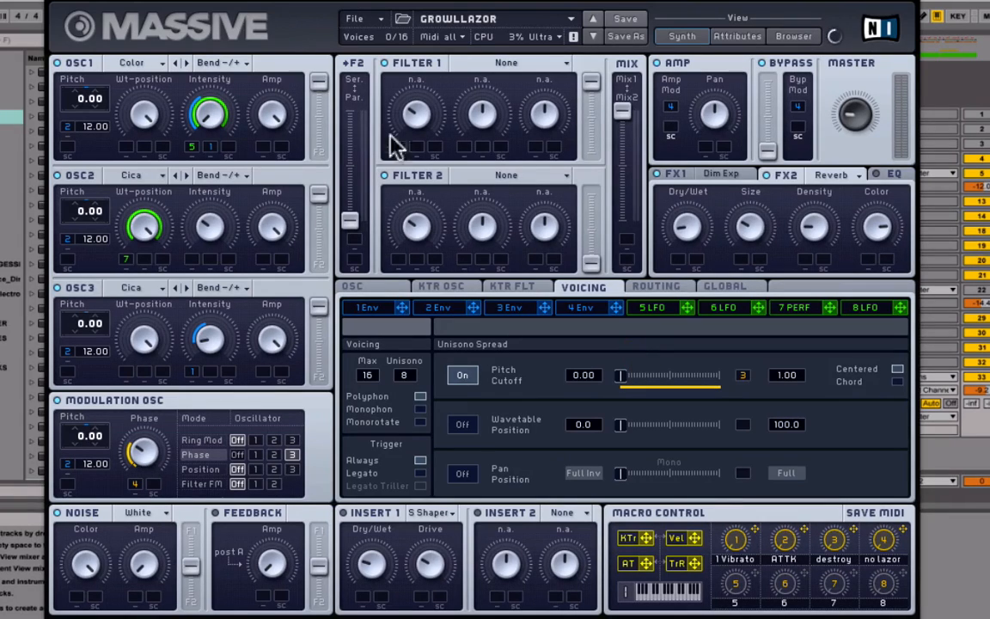
# Step: In the oscillator settings, toggle Restart via Gate off and on, and try shifting the modulation oscillator's phase before returning it to 0
pyautogui.click(373, 286)
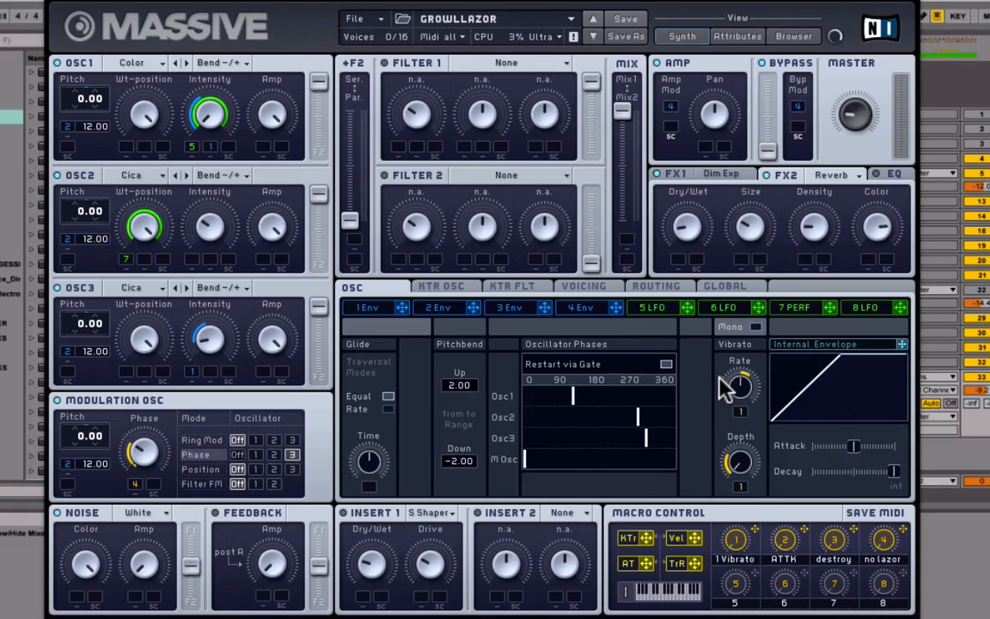
pyautogui.click(664, 364)
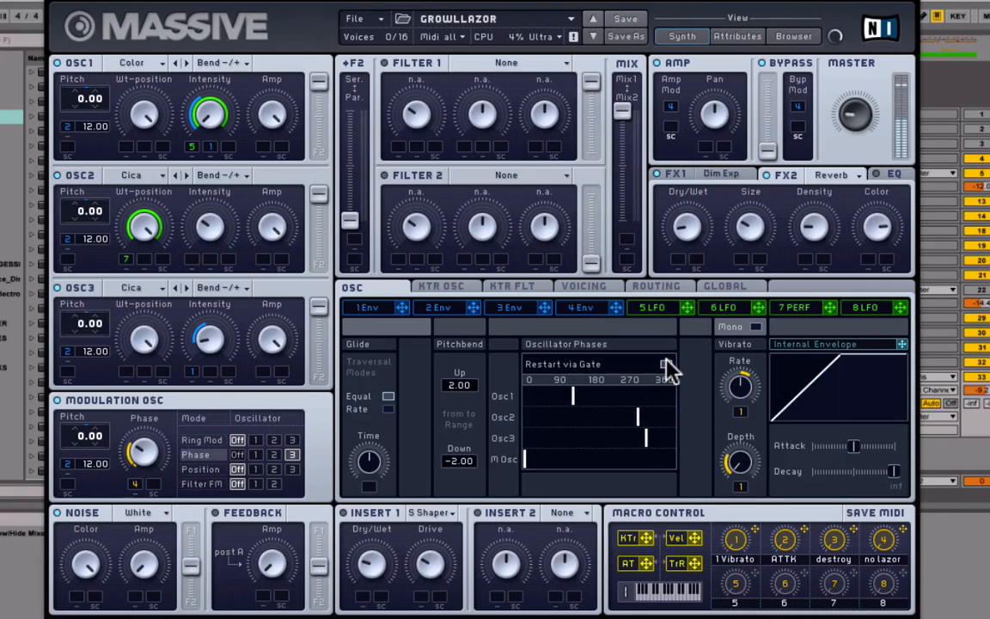
pyautogui.click(666, 363)
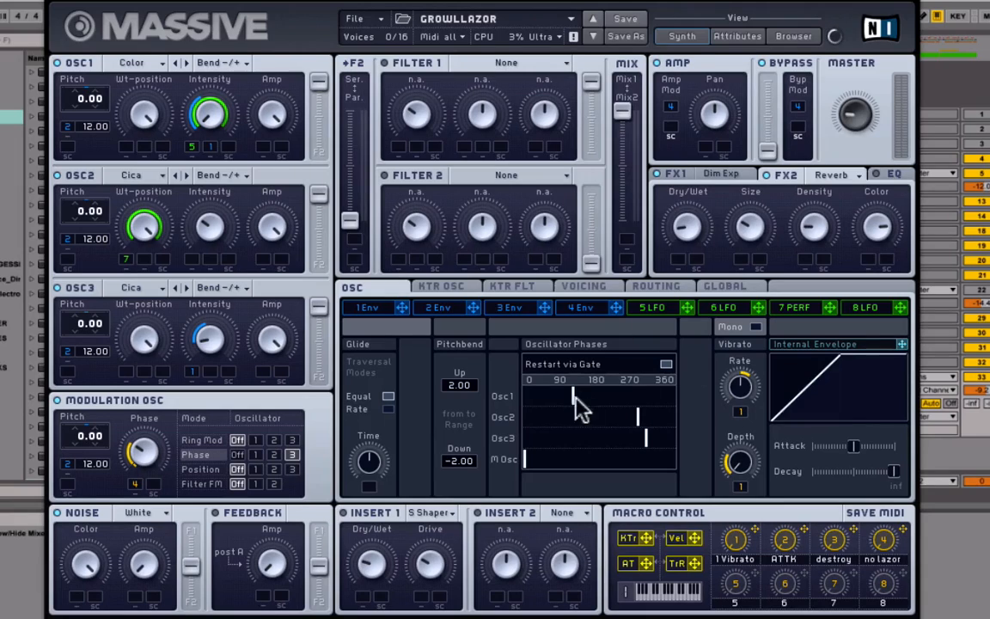
pyautogui.moveTo(564, 389); pyautogui.dragTo(622, 404)
pyautogui.moveTo(555, 468)
pyautogui.mouseDown()
pyautogui.moveTo(773, 460)
pyautogui.moveTo(267, 559)
pyautogui.moveTo(792, 455)
pyautogui.moveTo(525, 457)
pyautogui.moveTo(630, 457)
pyautogui.mouseUp()
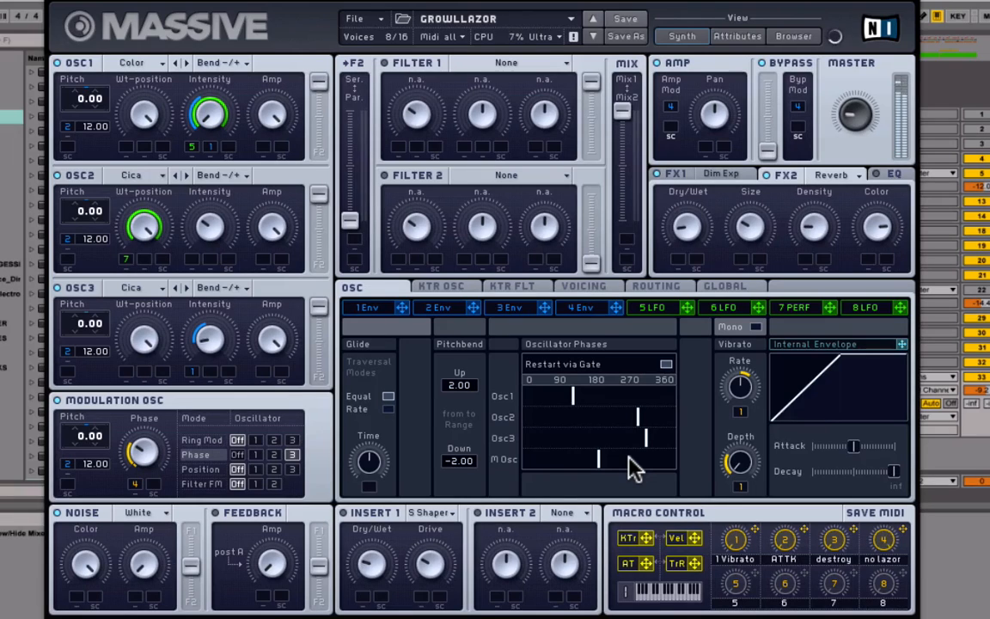
pyautogui.moveTo(634, 460)
pyautogui.mouseDown()
pyautogui.moveTo(685, 457)
pyautogui.moveTo(593, 451)
pyautogui.moveTo(746, 435)
pyautogui.moveTo(568, 457)
pyautogui.moveTo(608, 459)
pyautogui.moveTo(701, 454)
pyautogui.moveTo(301, 453)
pyautogui.mouseUp()
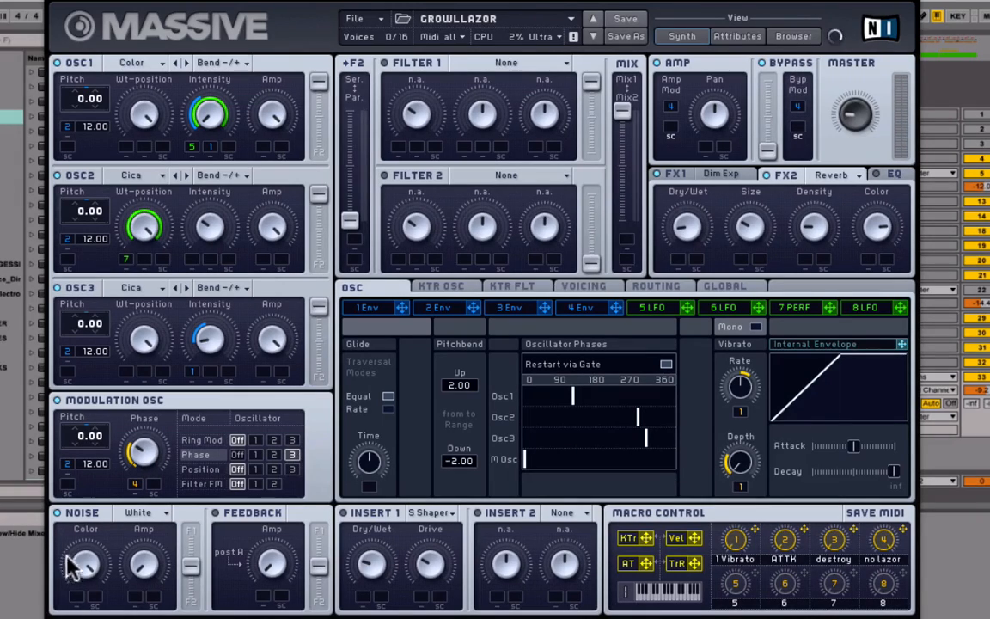
# Step: Examine the curves and settings of envelopes 1 and 2
pyautogui.click(368, 307)
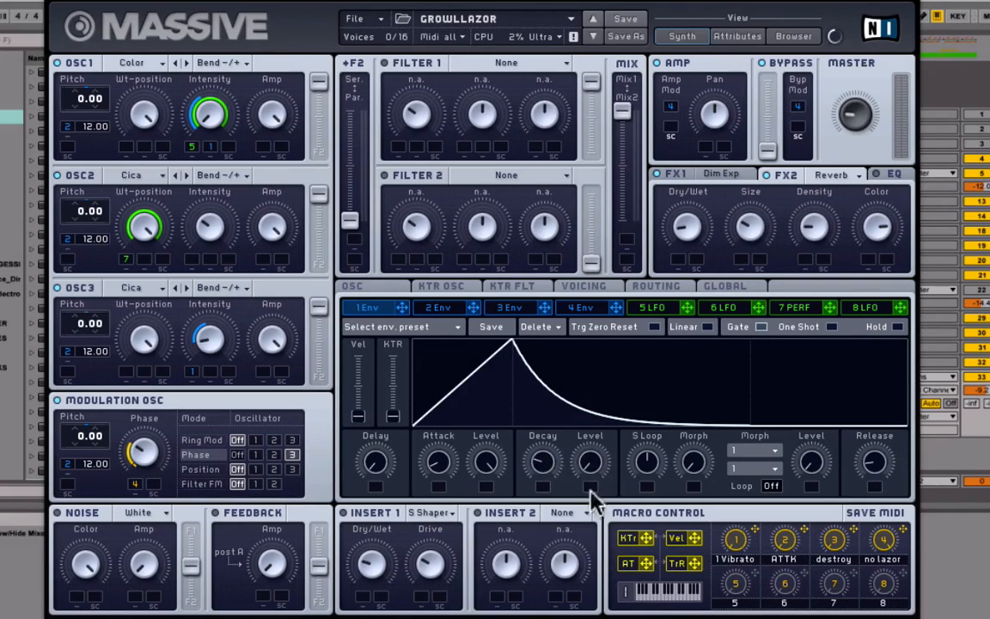
pyautogui.click(444, 310)
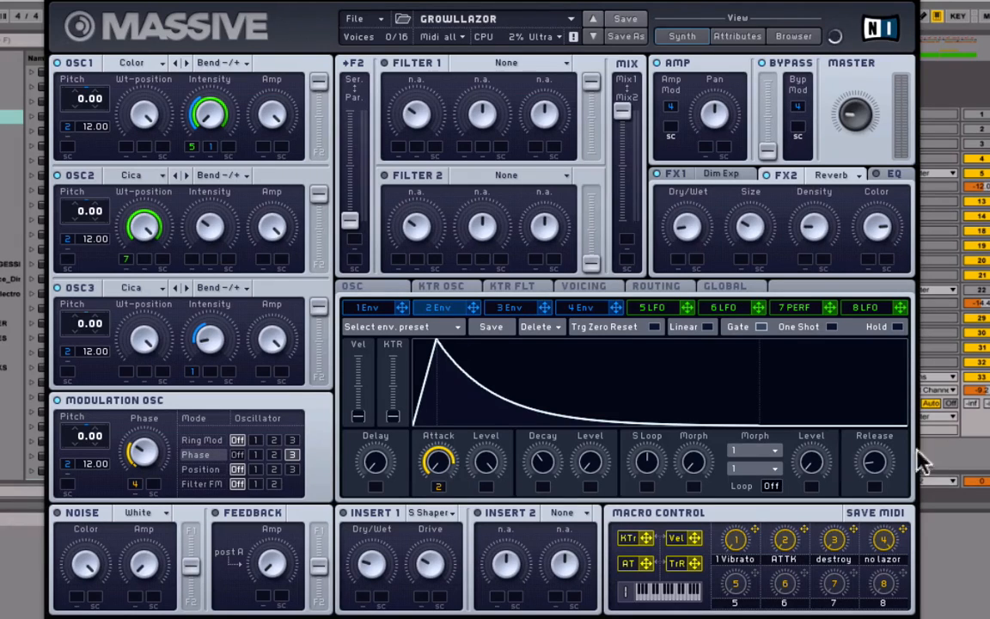
# Step: In the sound attributes, assign macro control 5 to MIDI controller 5, Portamento Time, and return to the synth view
pyautogui.click(739, 37)
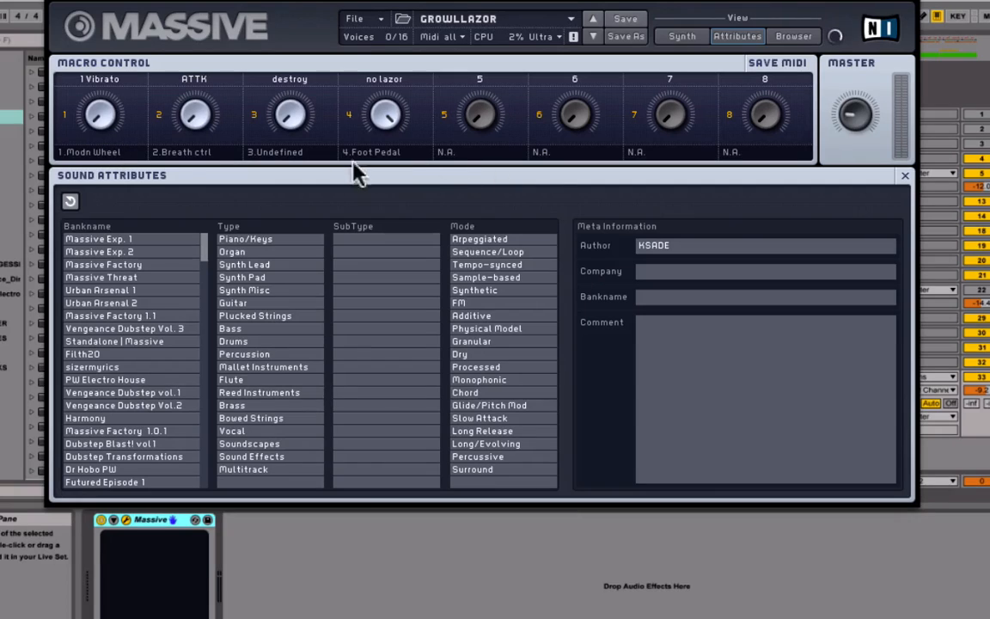
pyautogui.click(481, 156)
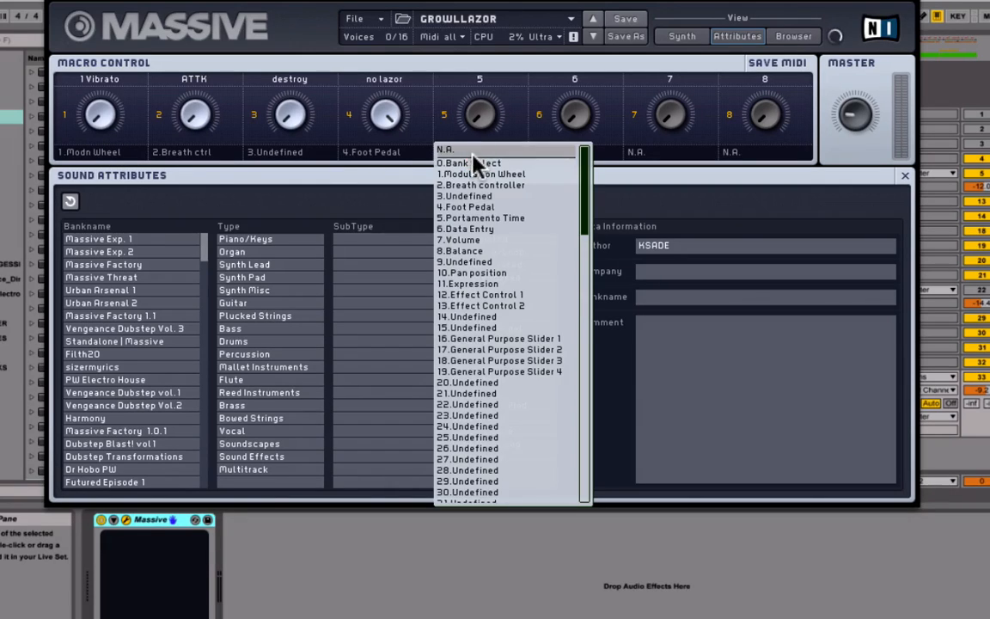
pyautogui.click(506, 220)
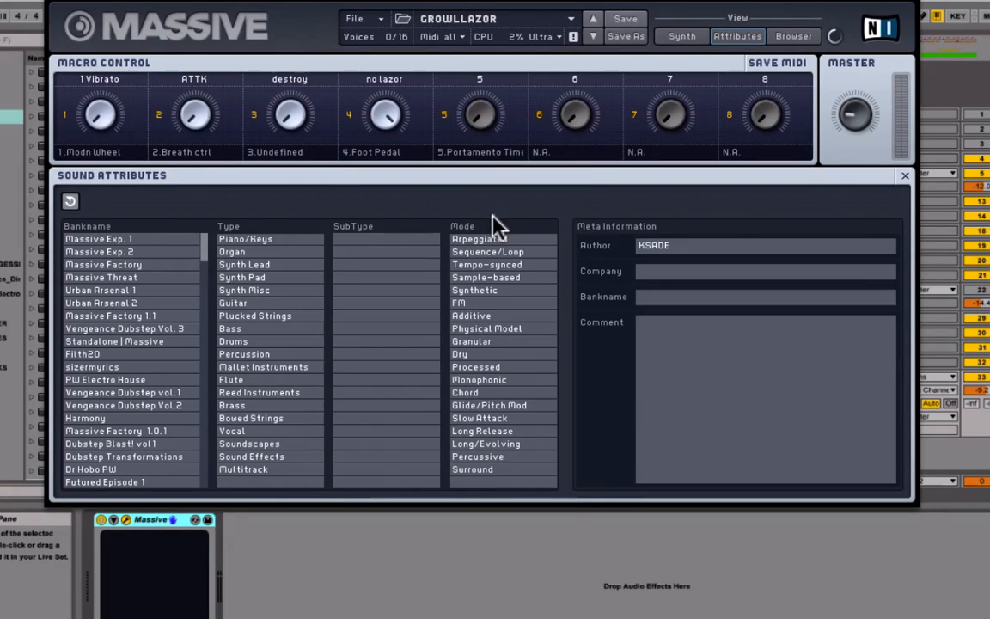
pyautogui.click(682, 38)
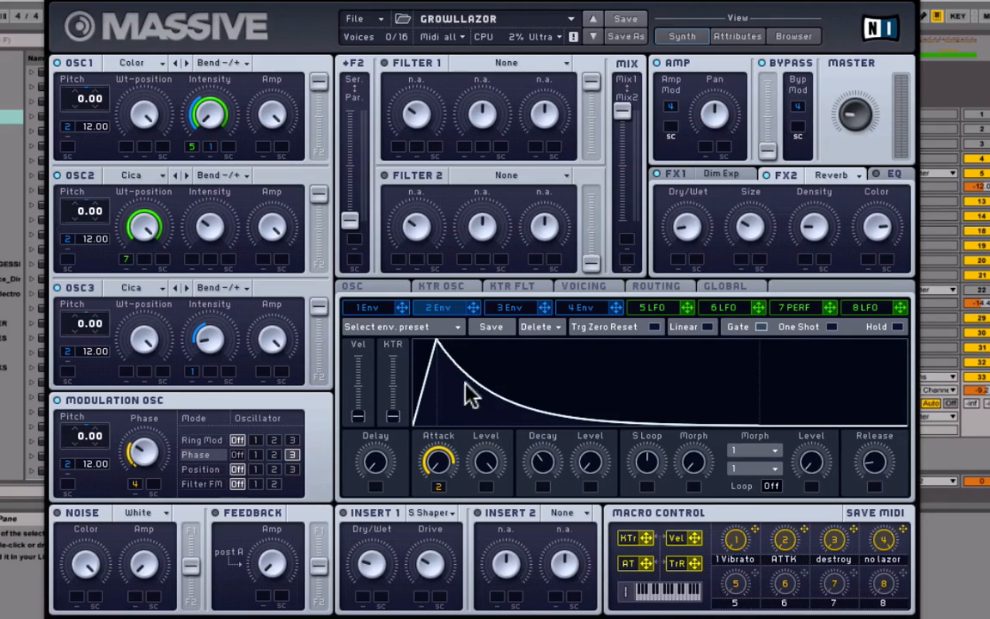
# Step: Review envelopes 3 and 4, LFO 5, Performer 7 and LFO 8, switching LFO 5's Sync off and back on
pyautogui.click(511, 314)
pyautogui.click(600, 308)
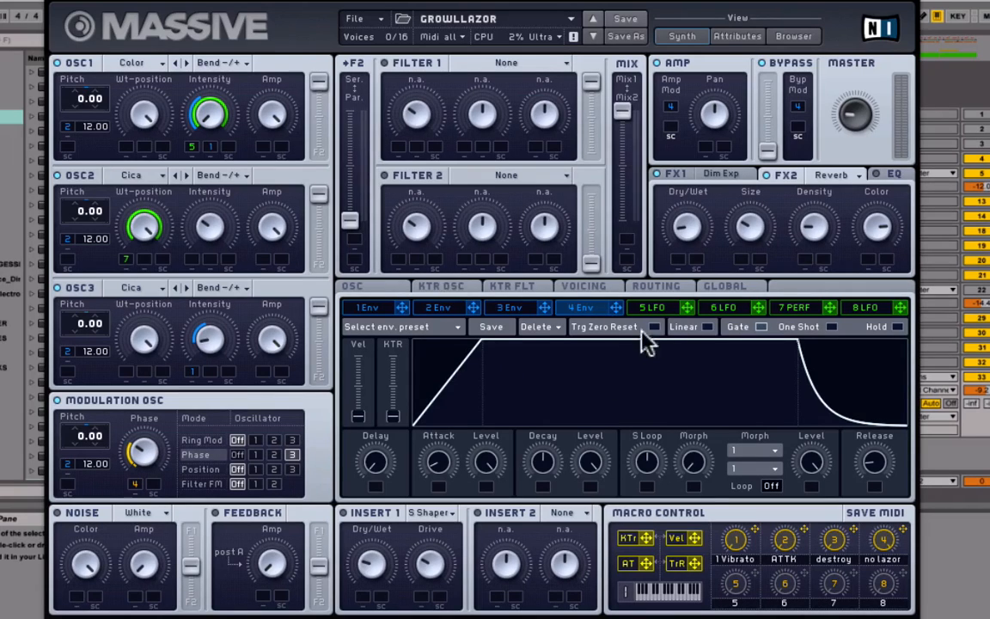
pyautogui.click(655, 309)
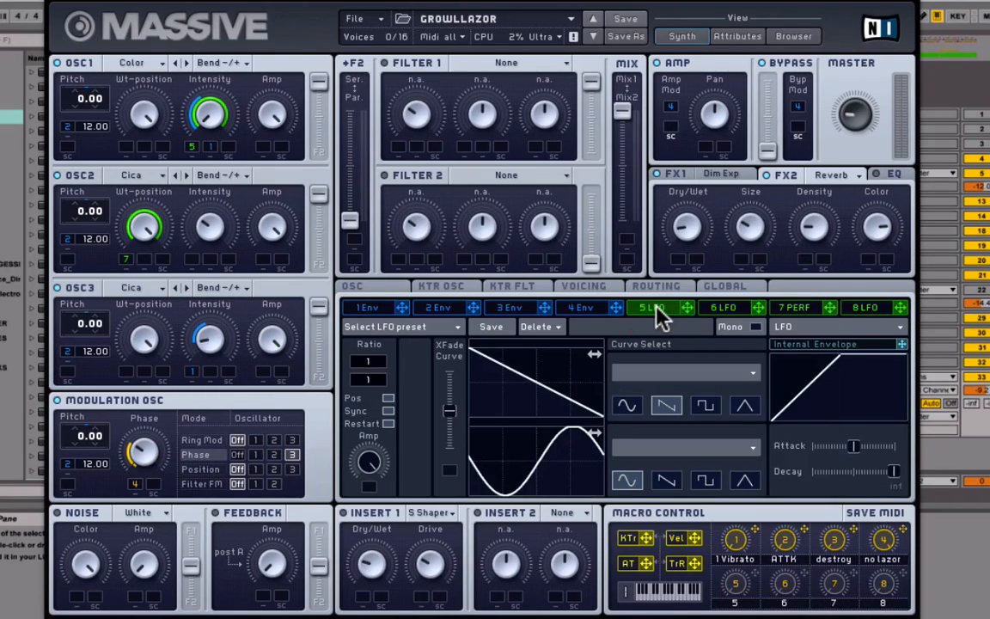
pyautogui.click(387, 410)
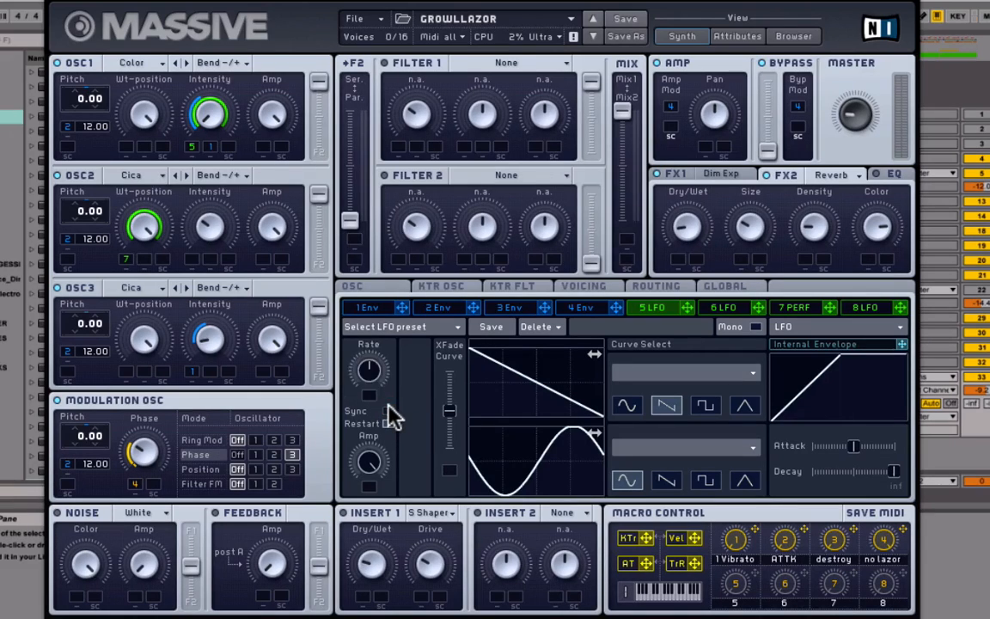
pyautogui.click(387, 411)
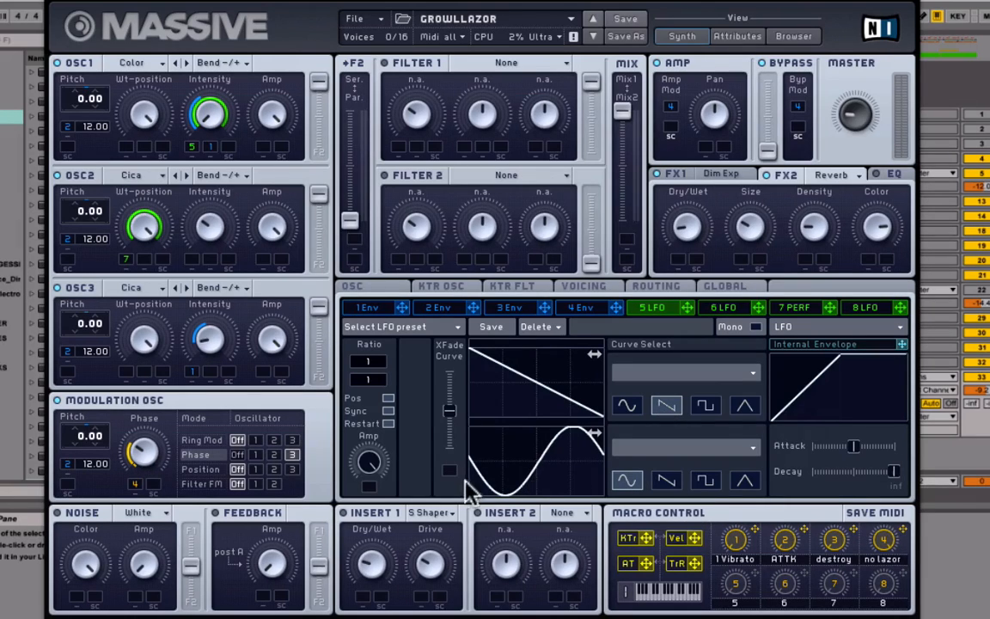
pyautogui.moveTo(563, 464)
pyautogui.mouseDown()
pyautogui.moveTo(468, 464)
pyautogui.moveTo(570, 468)
pyautogui.moveTo(558, 471)
pyautogui.mouseUp()
pyautogui.click(554, 469)
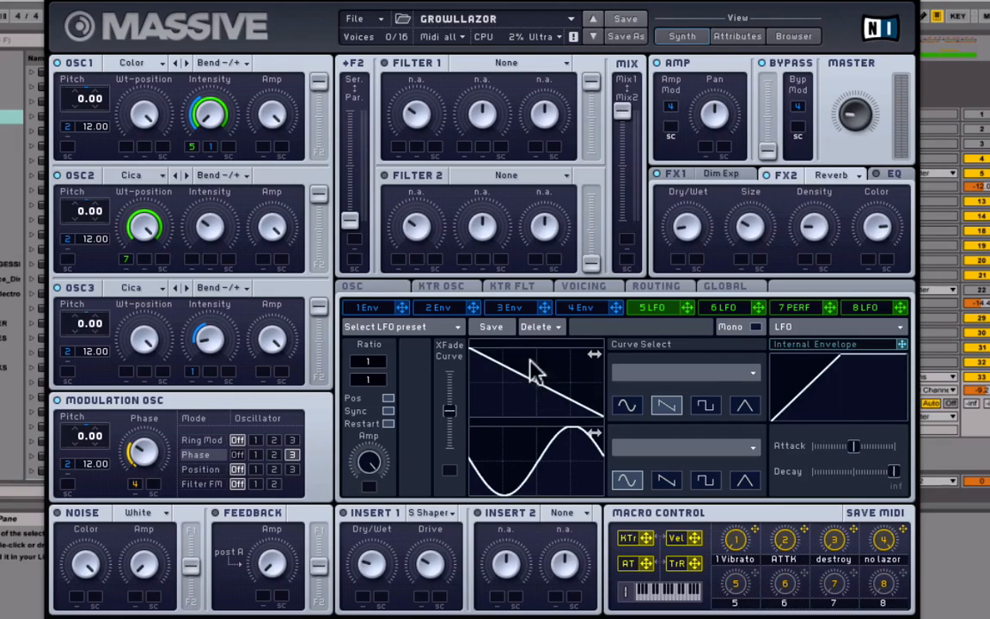
pyautogui.click(796, 308)
pyautogui.click(866, 310)
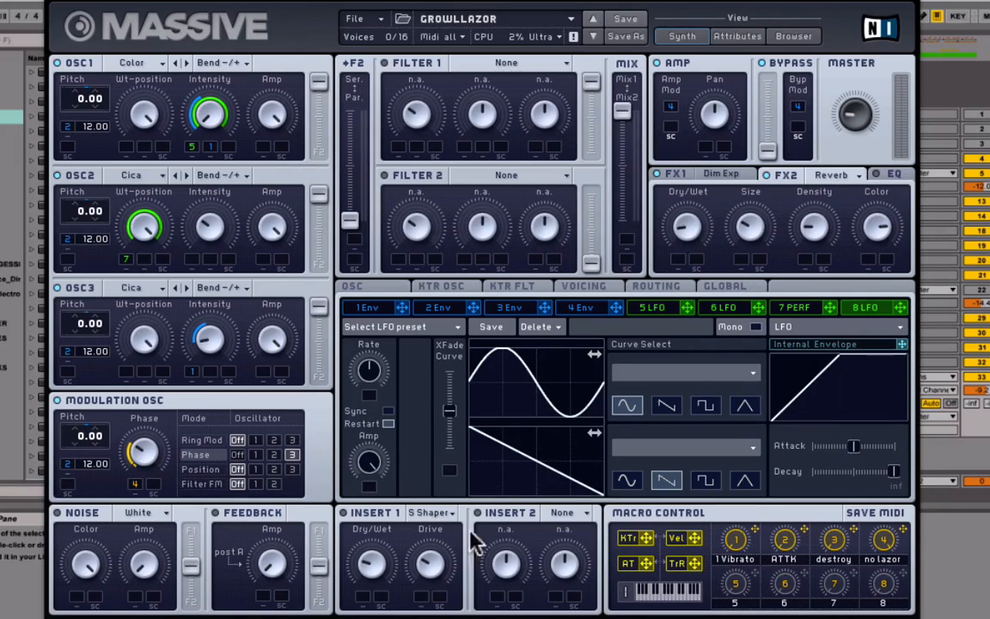
# Step: Examine the settings of the FX1 Dimension Expander, the FX2 Reverb and the EQ
pyautogui.click(710, 184)
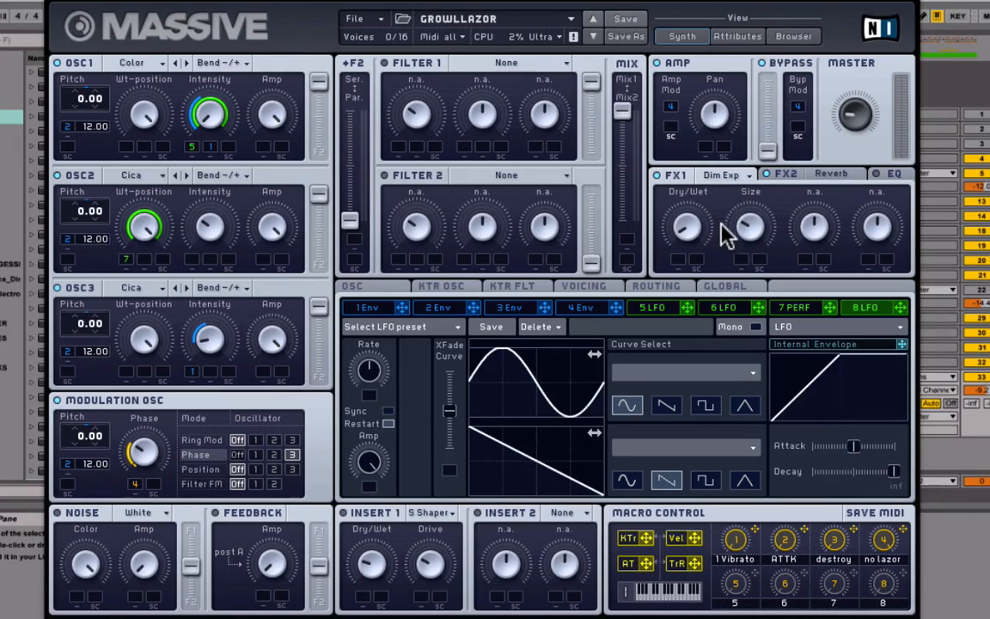
pyautogui.click(830, 177)
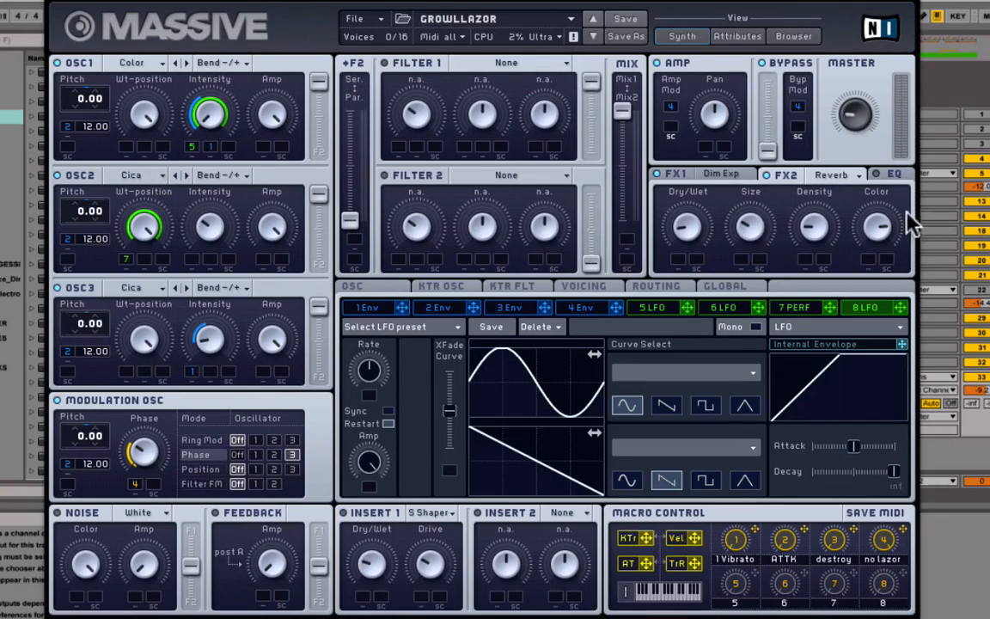
pyautogui.click(895, 176)
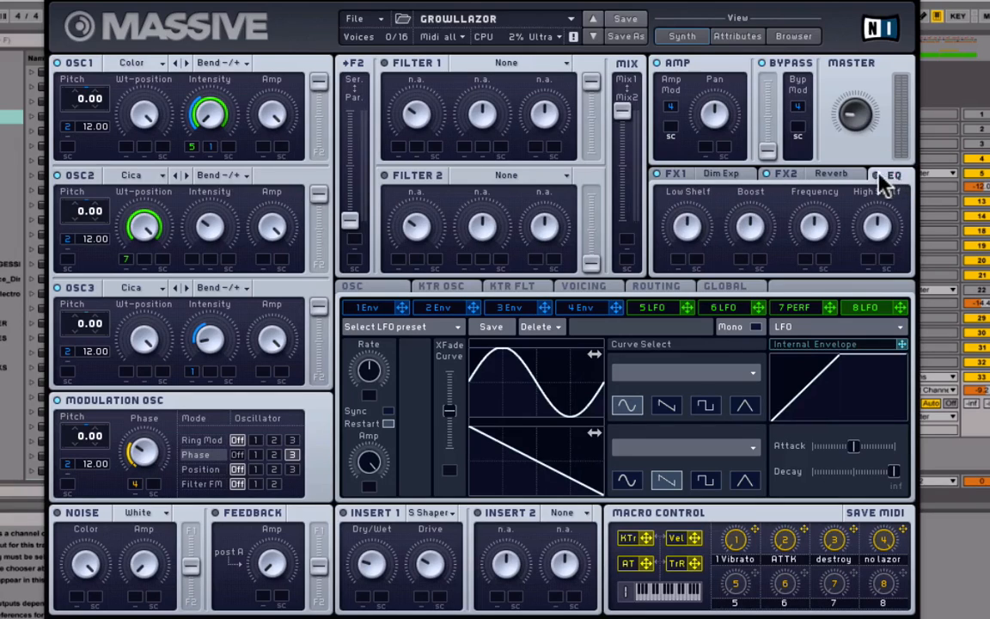